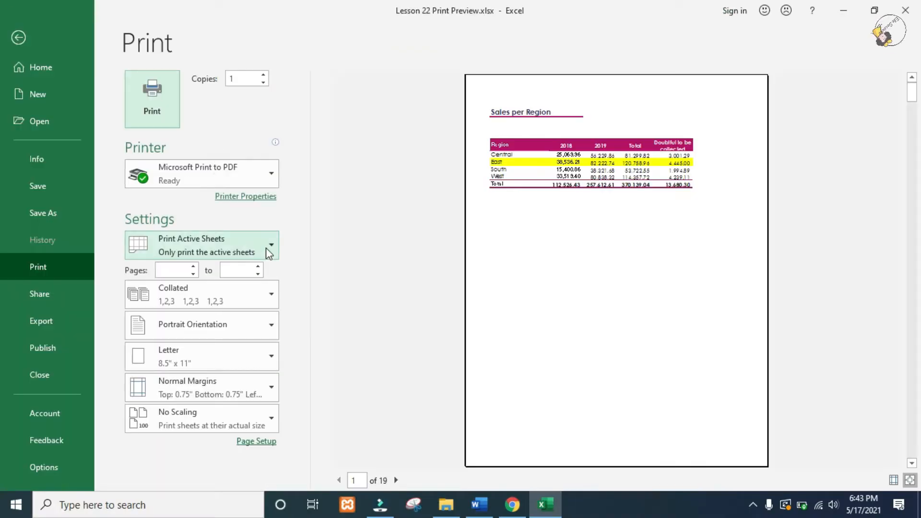
- Set the print scope to Print Selection so only the selected cells of the Sales per Region table print
left_click(267, 249)
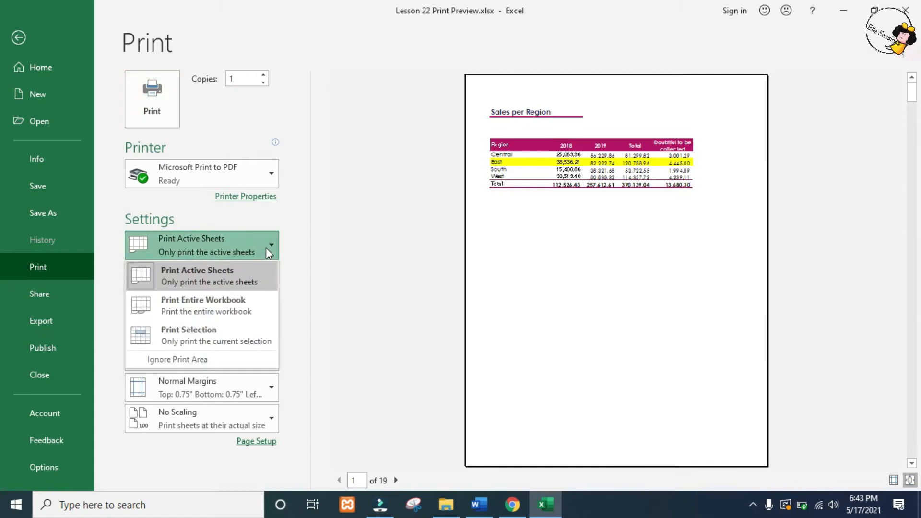
left_click(234, 335)
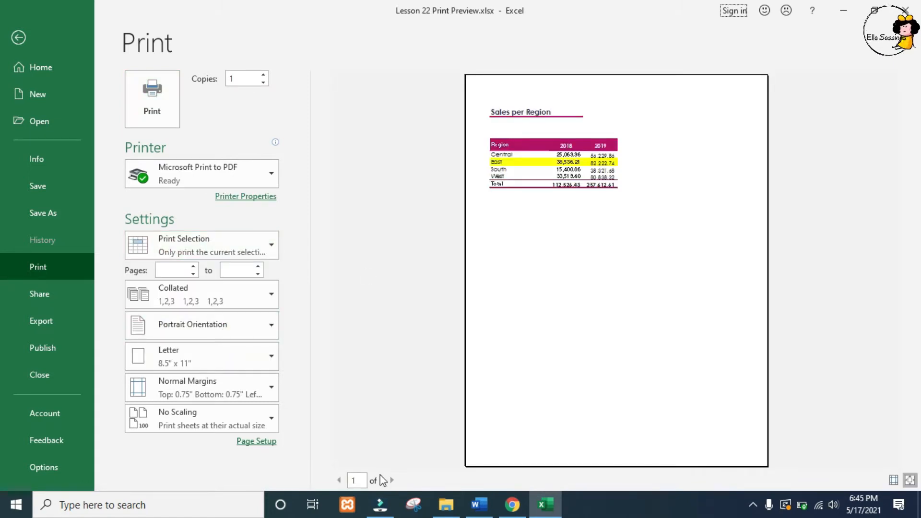
left_click(242, 386)
left_click(271, 329)
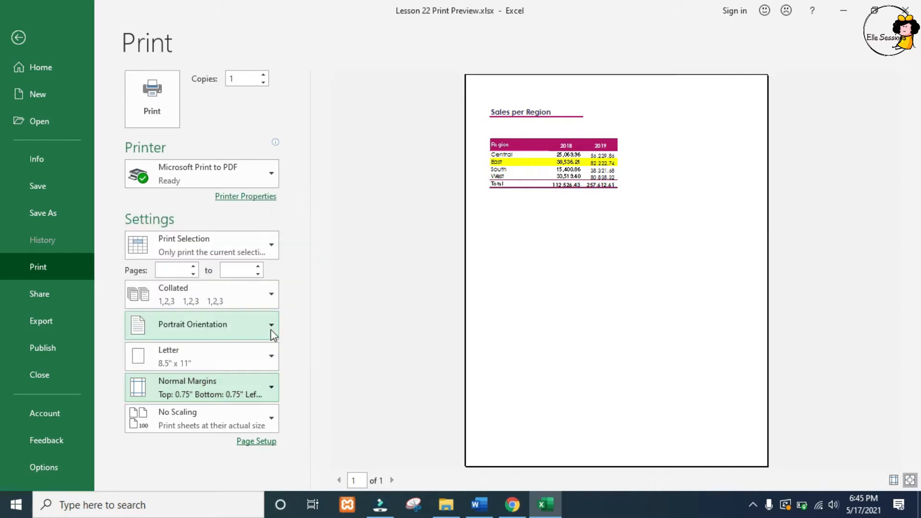
left_click(270, 329)
left_click(240, 384)
left_click(240, 356)
left_click(232, 214)
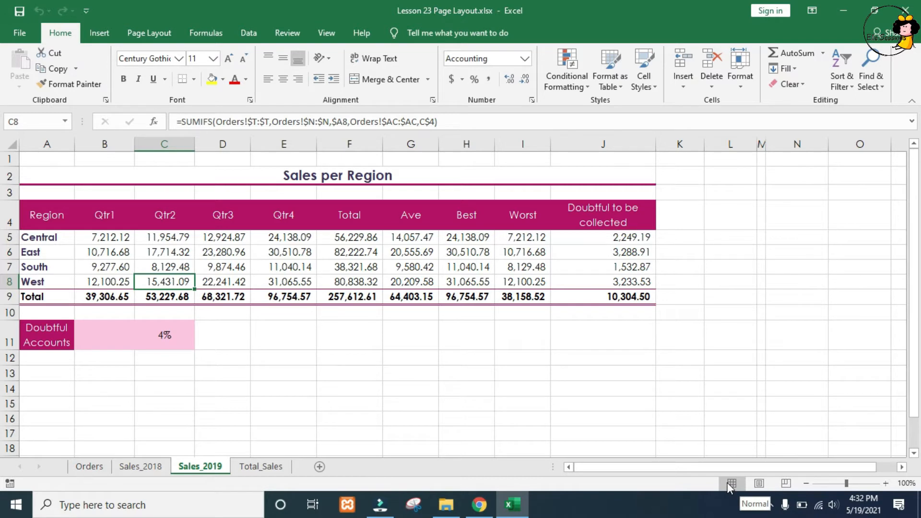
- Show the Sales_2019 sheet in Page Layout view and set its page orientation to Landscape
left_click(752, 483)
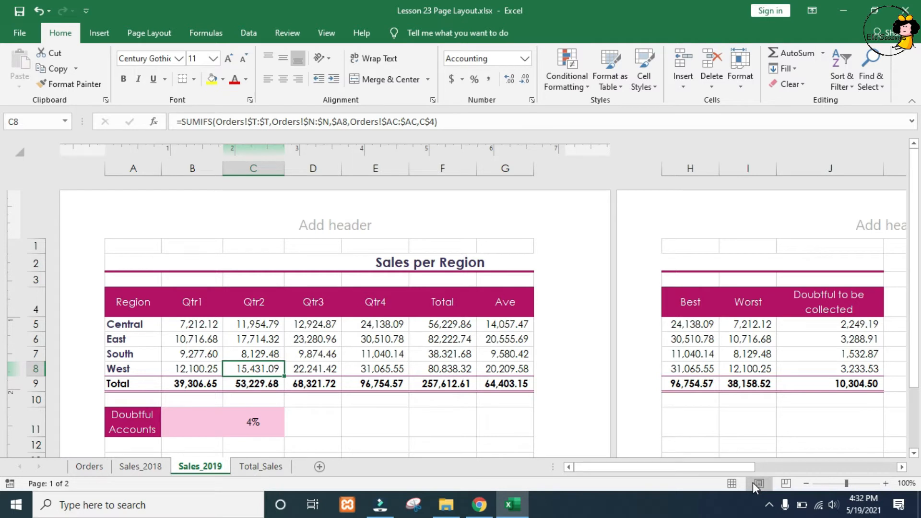
left_click(167, 34)
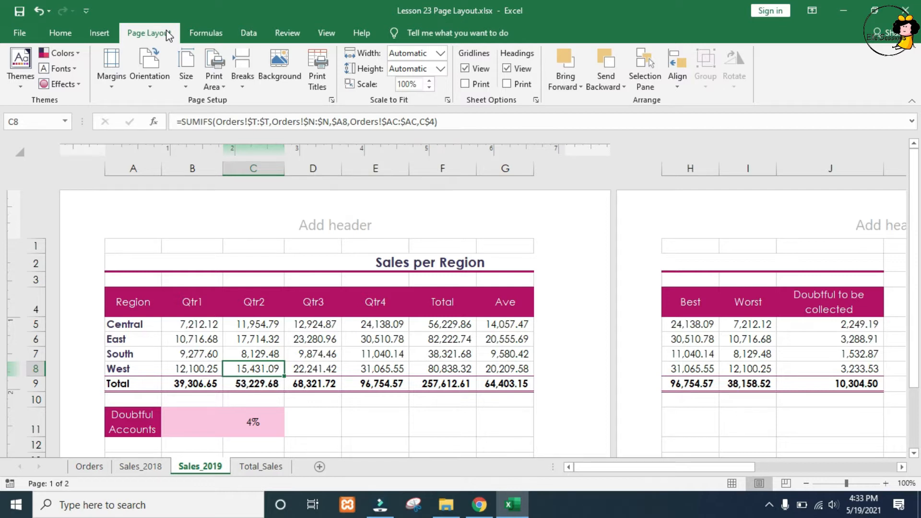
left_click(150, 77)
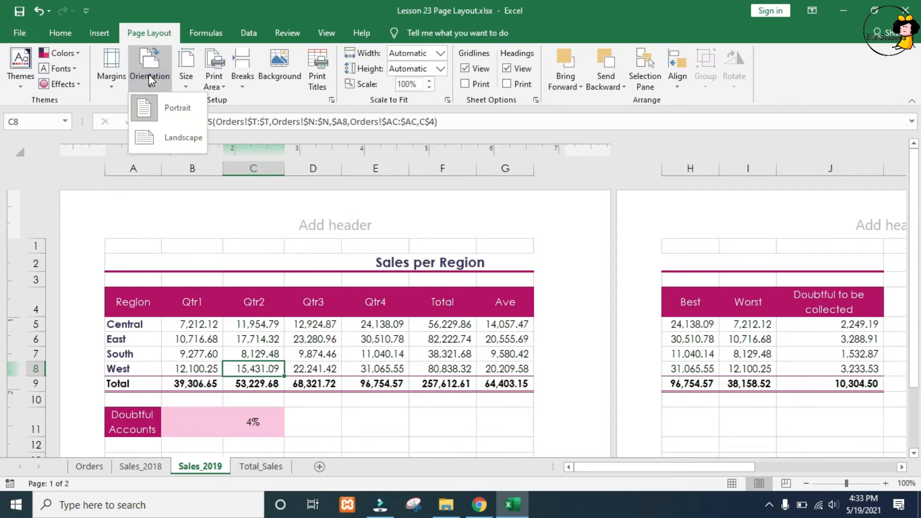
left_click(169, 139)
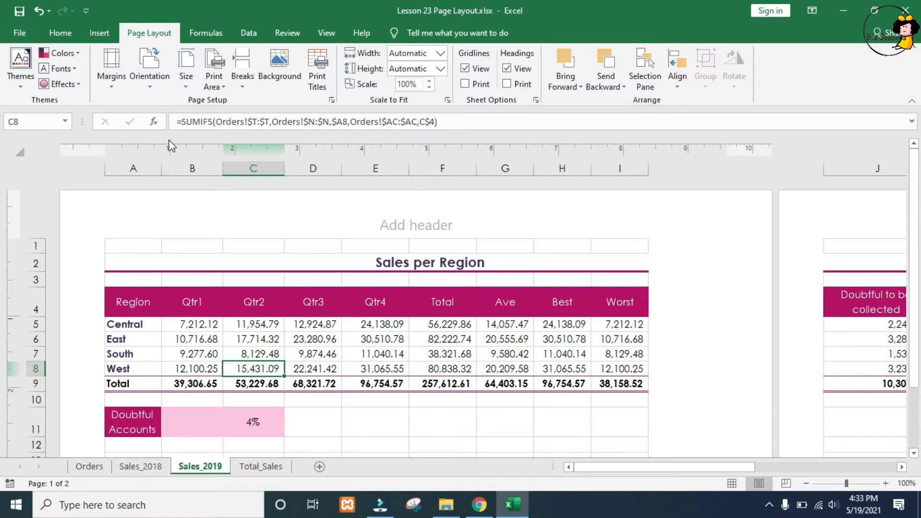
- Apply the Narrow margins to the Sales_2019 sheet and center its content on the page horizontally and vertically
left_click(114, 61)
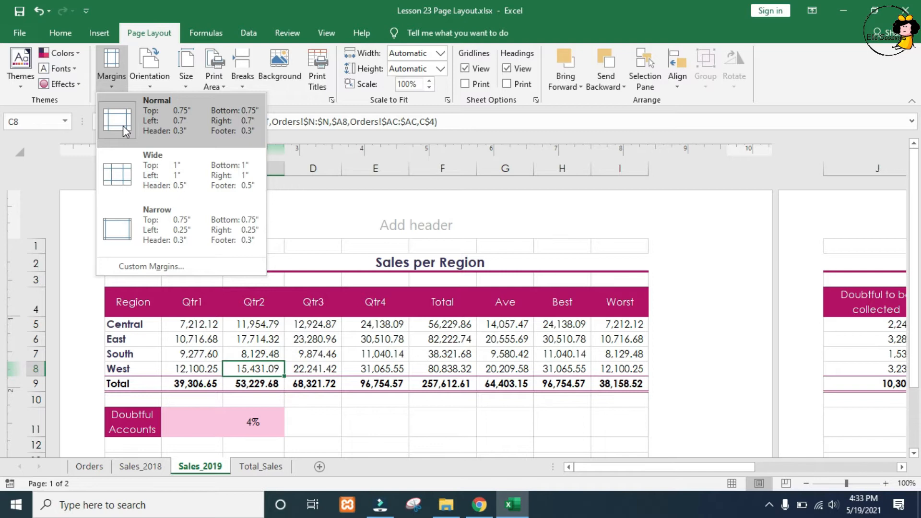
left_click(151, 216)
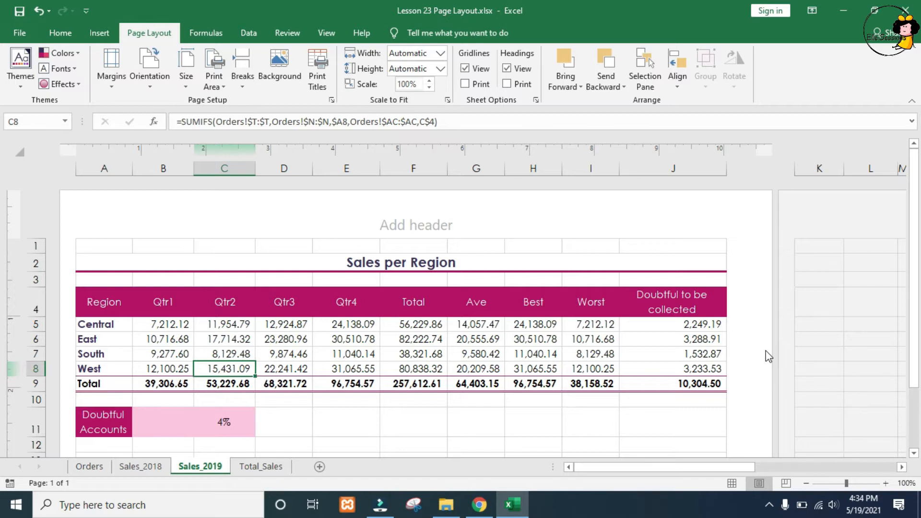
left_click(120, 89)
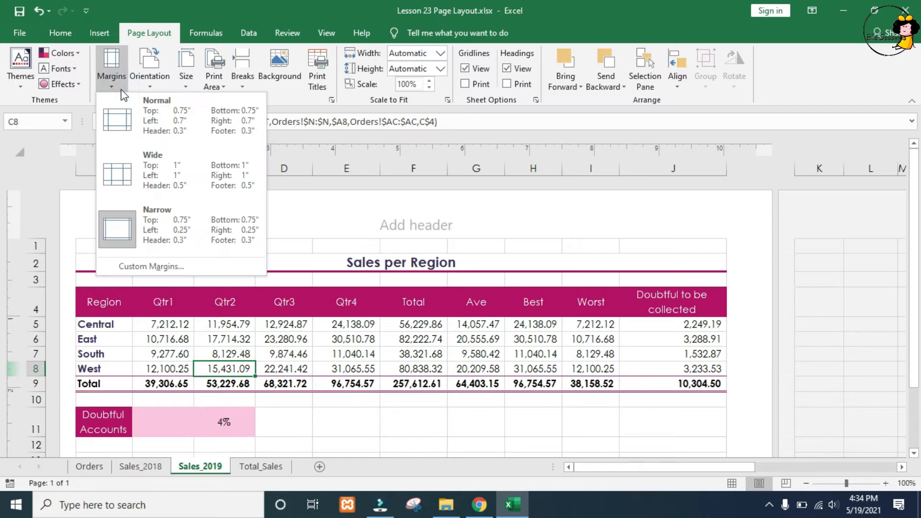
left_click(160, 271)
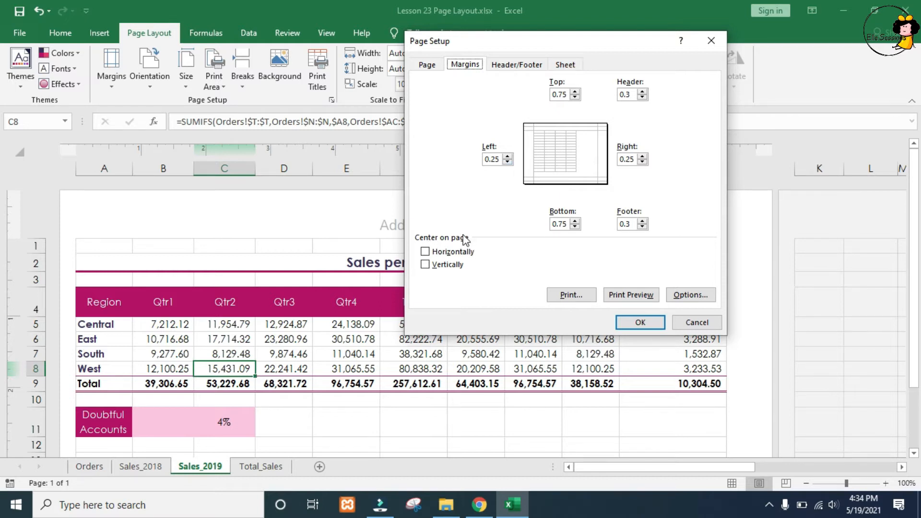
left_click(449, 252)
left_click(445, 267)
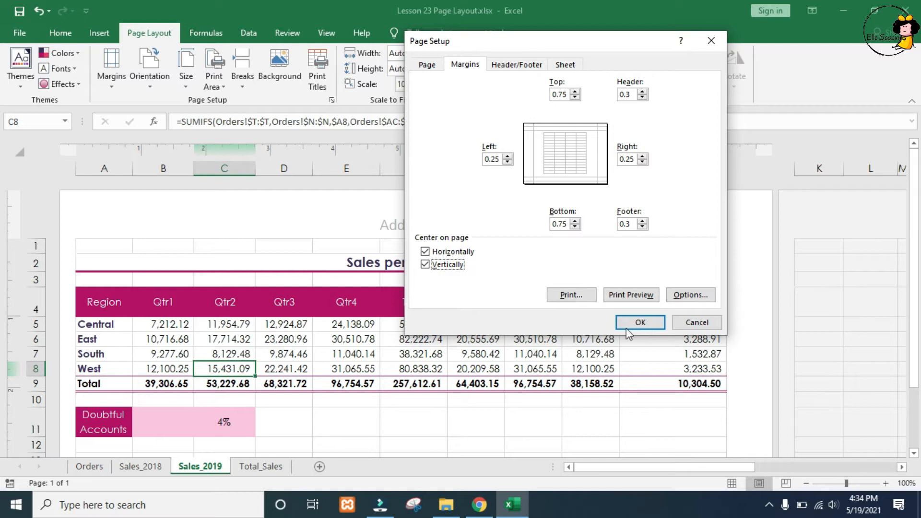
left_click(641, 324)
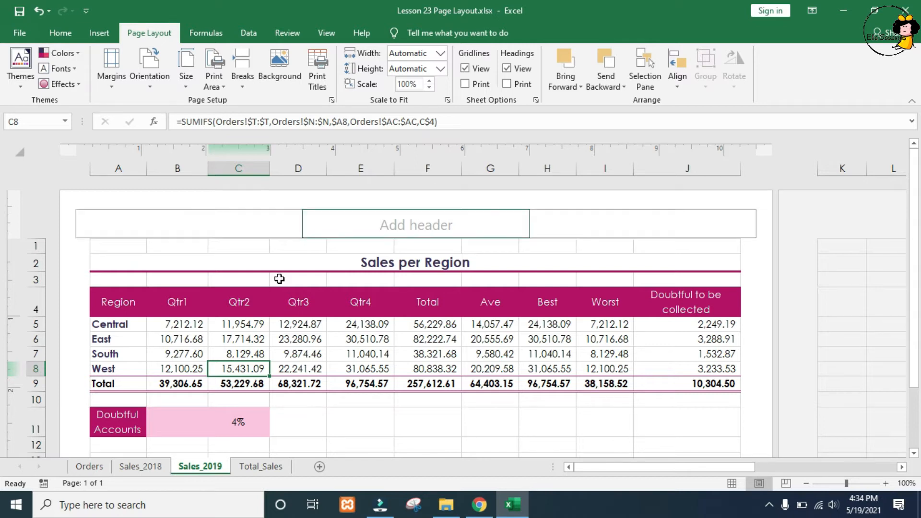
- Show the Orders sheet in Page Layout view and set its page orientation to Landscape
left_click(79, 467)
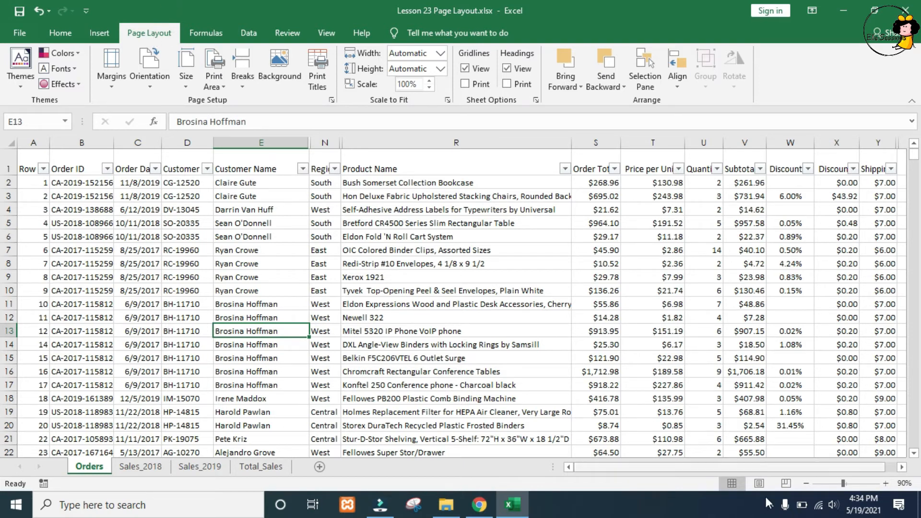
left_click(759, 483)
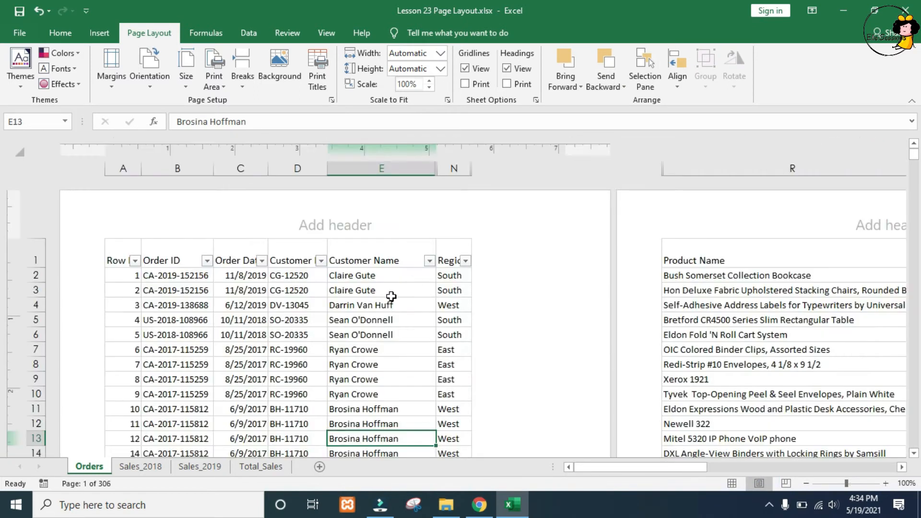
left_click_drag(627, 471, 598, 472)
left_click(151, 80)
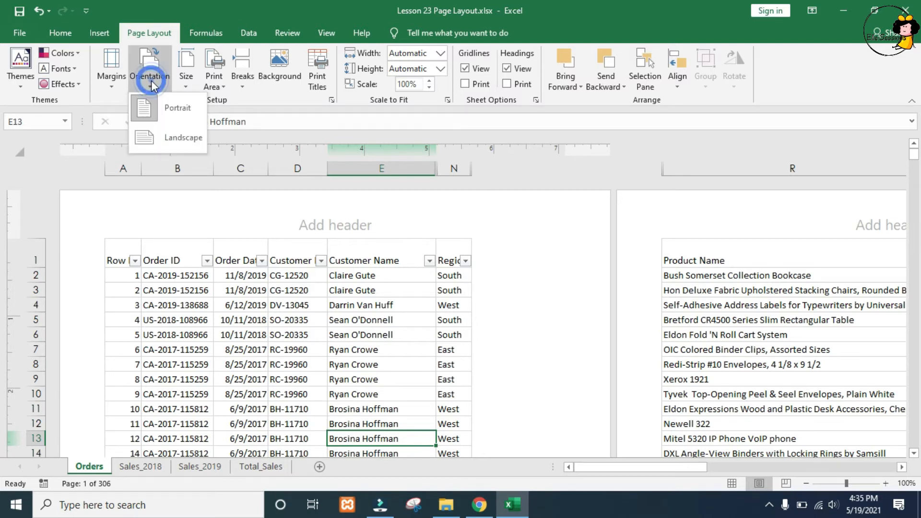
left_click(165, 150)
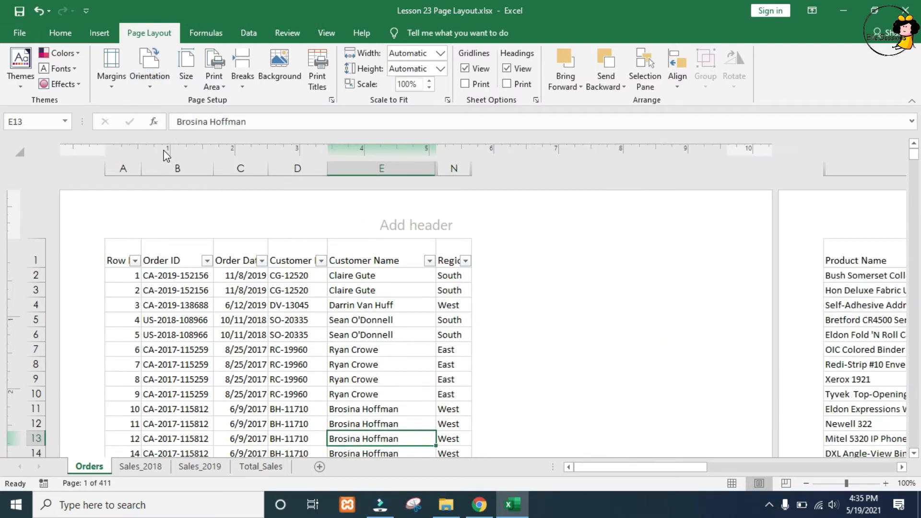
- Apply the Narrow margins preset to the Orders sheet and check how its columns spread over the pages
left_click(102, 61)
left_click(143, 237)
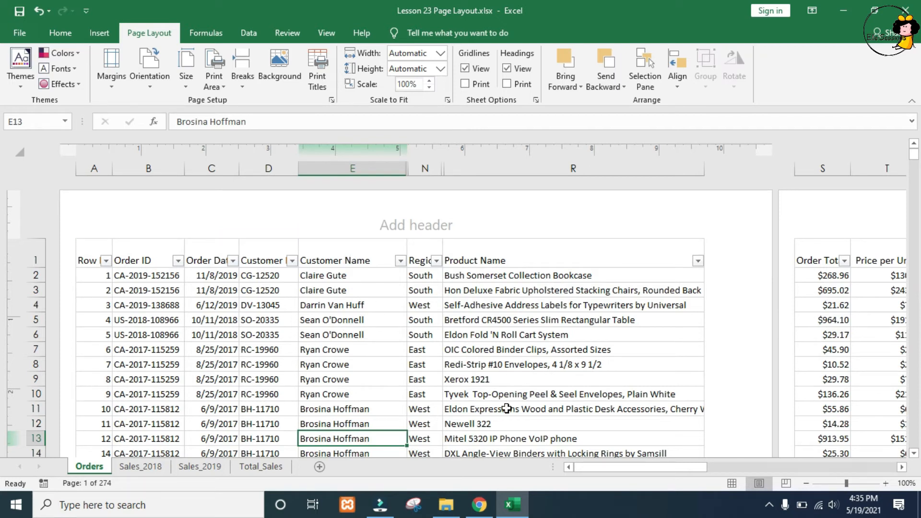
left_click_drag(623, 468, 586, 453)
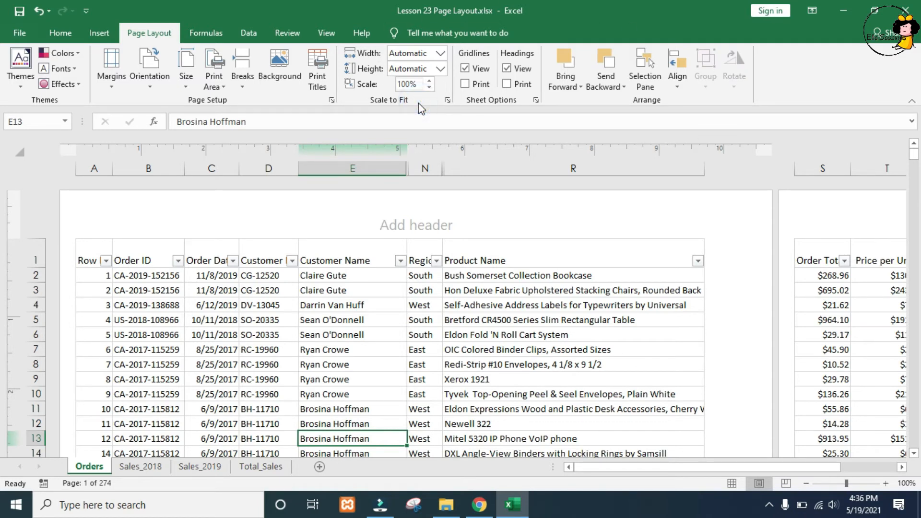
- Scale the Orders sheet to fit a width of 1 page and check the page layout
left_click(402, 104)
left_click(438, 53)
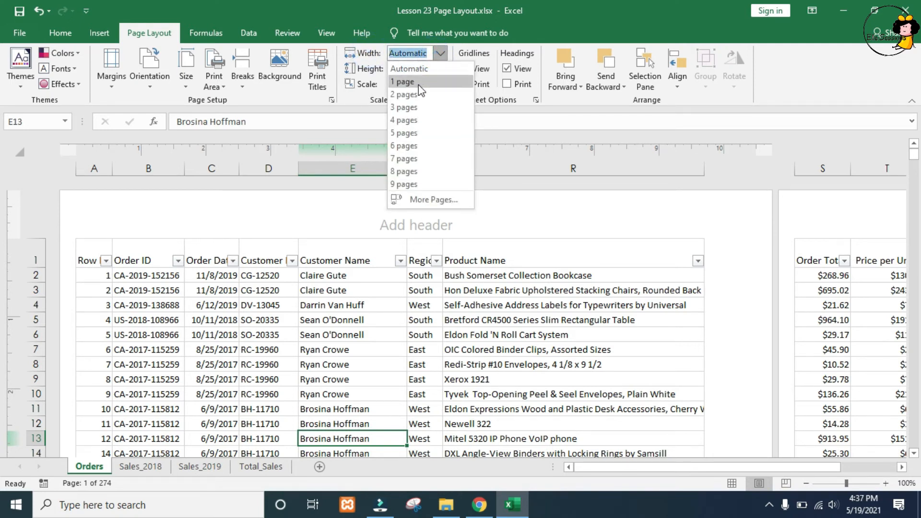
key("Escape")
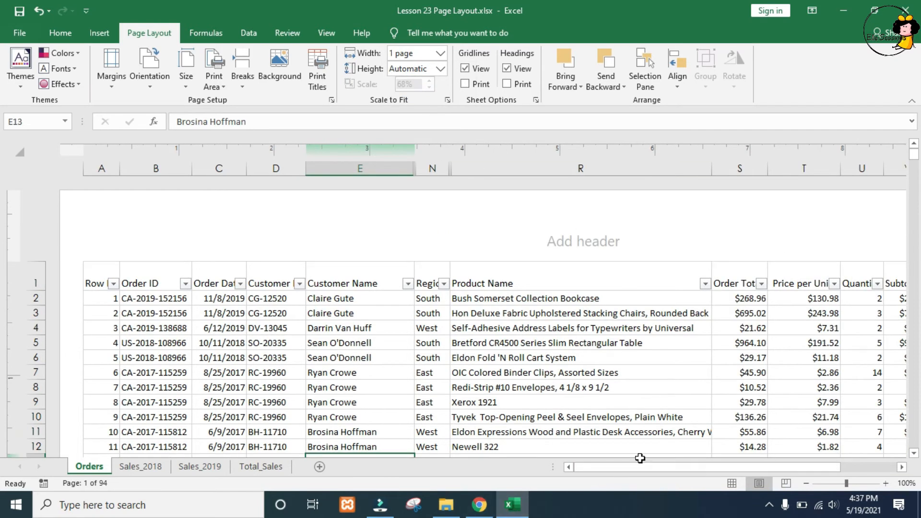
left_click_drag(640, 467, 593, 467)
left_click(76, 484)
left_click(84, 483)
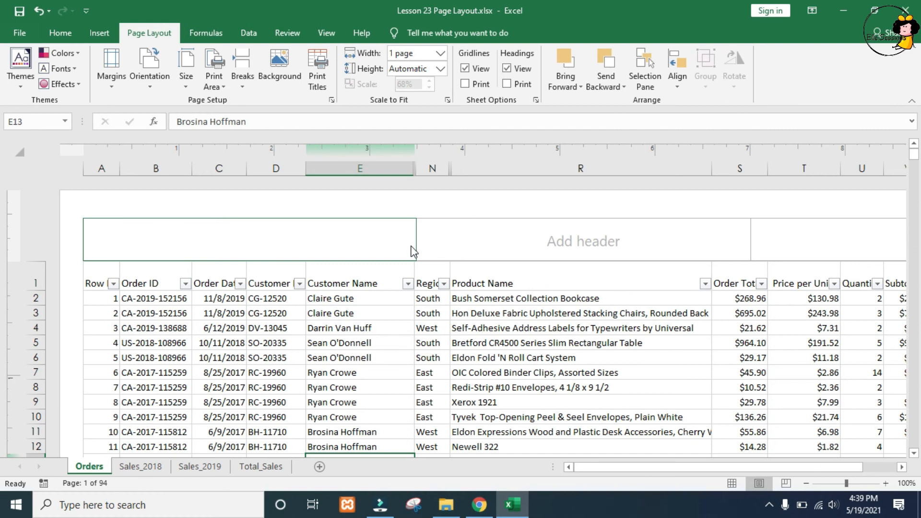
- Set the Orders sheet's scale-to-fit width back to Automatic
left_click(432, 53)
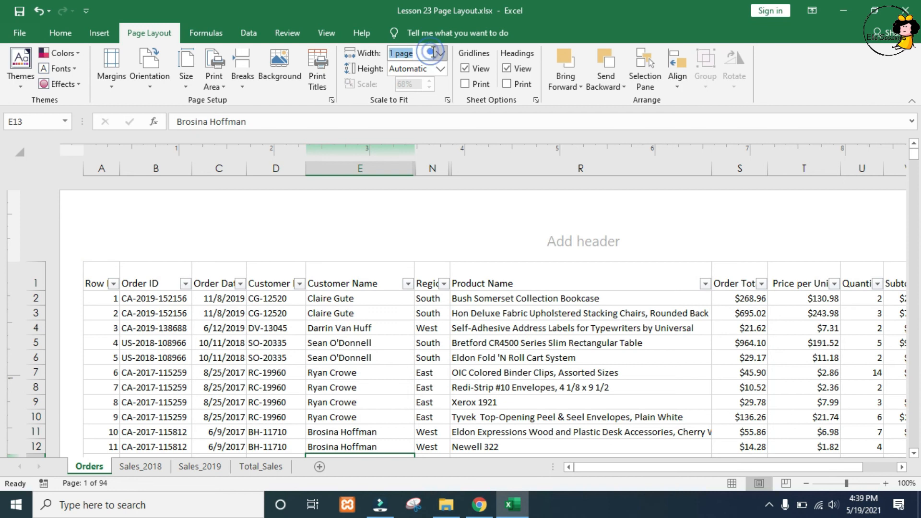
left_click(440, 52)
left_click(412, 65)
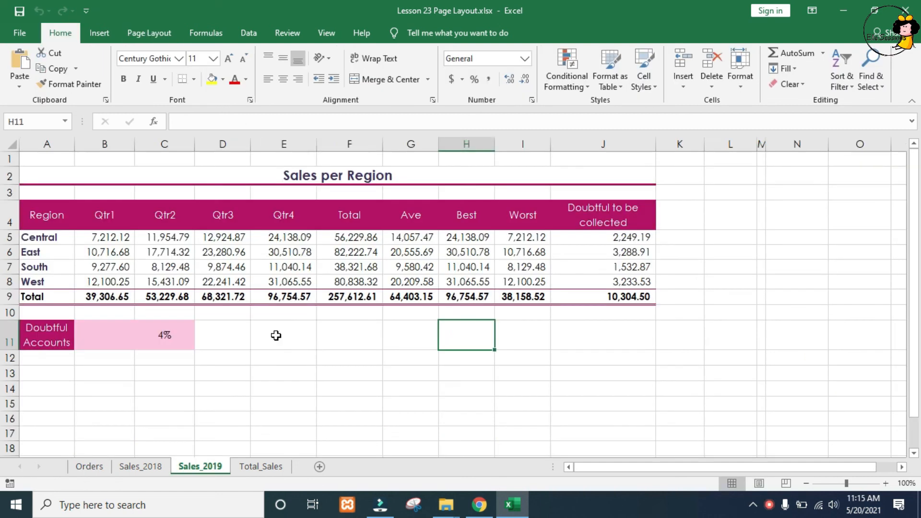
left_click(274, 333)
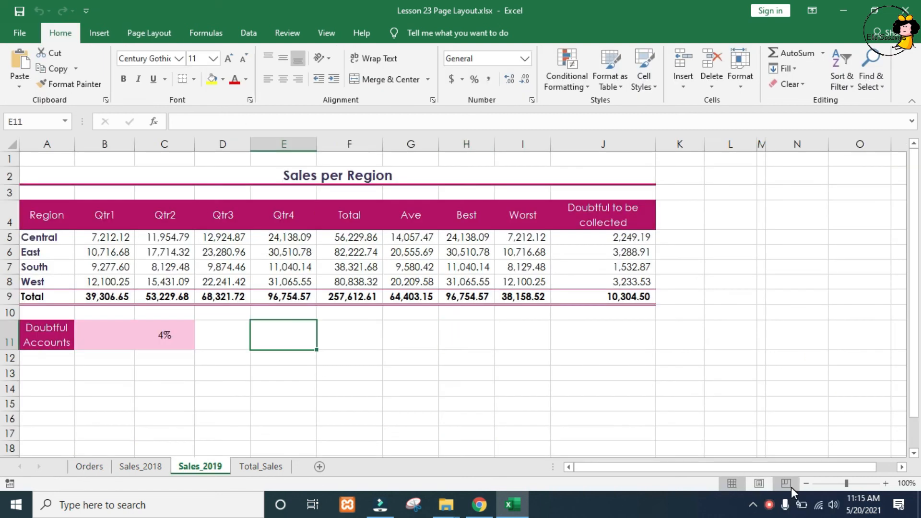
left_click(149, 33)
left_click(240, 79)
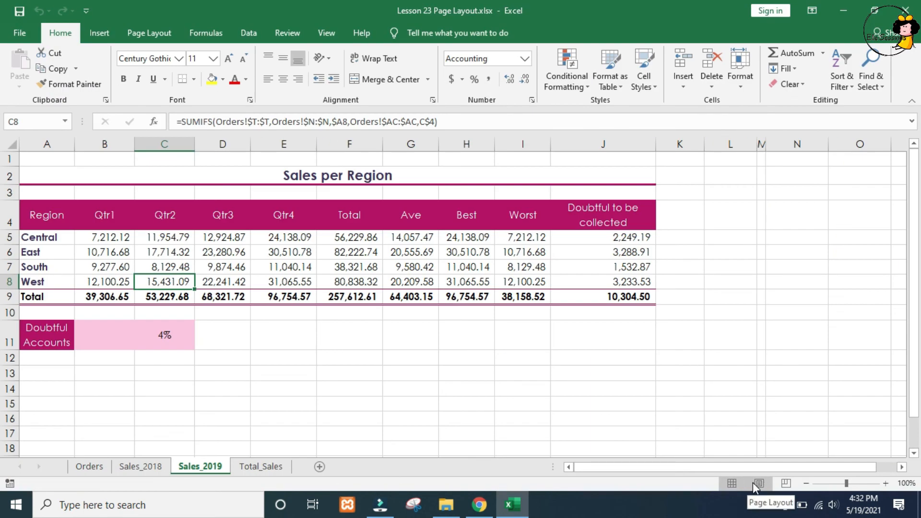
- Switch the Sales_2019 sheet to Page Layout view and open the page orientation choices
left_click(752, 482)
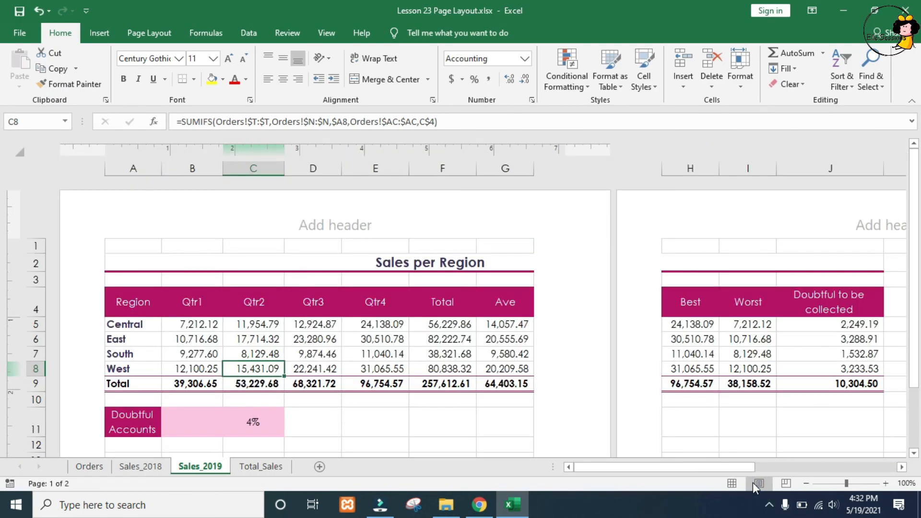
left_click(165, 34)
left_click(149, 67)
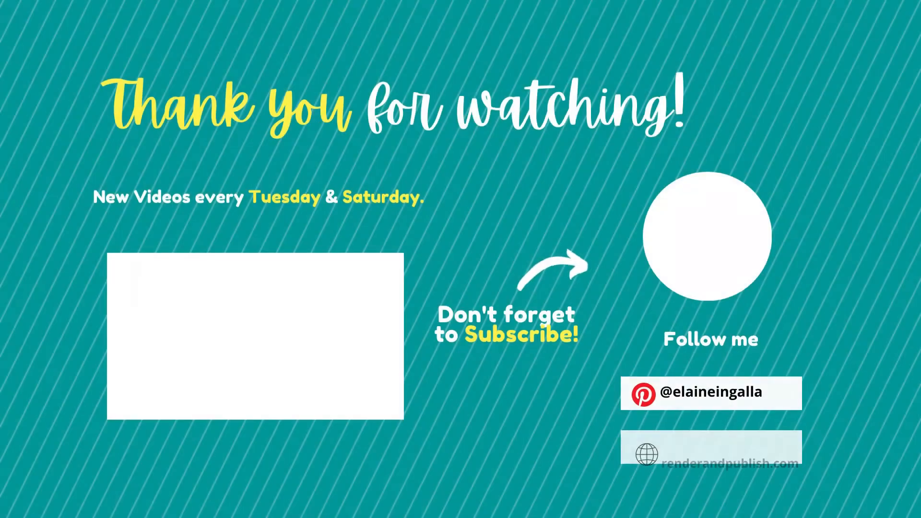